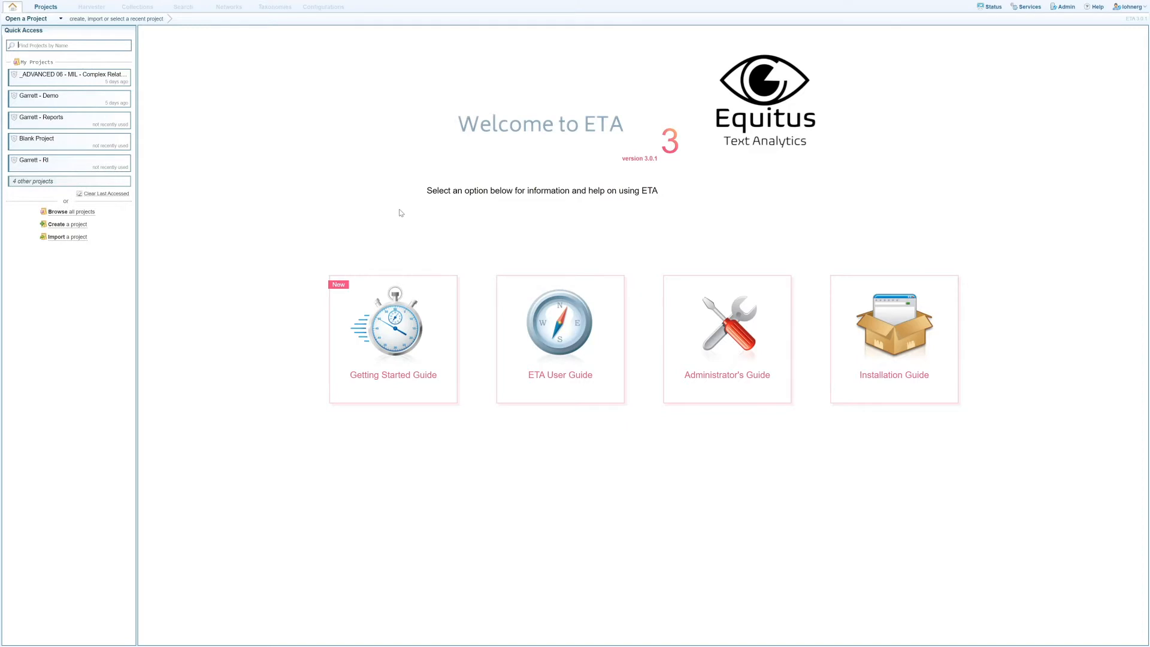
Create an unsecured project named Tutorial from the Basic Project template.
left_click(50, 13)
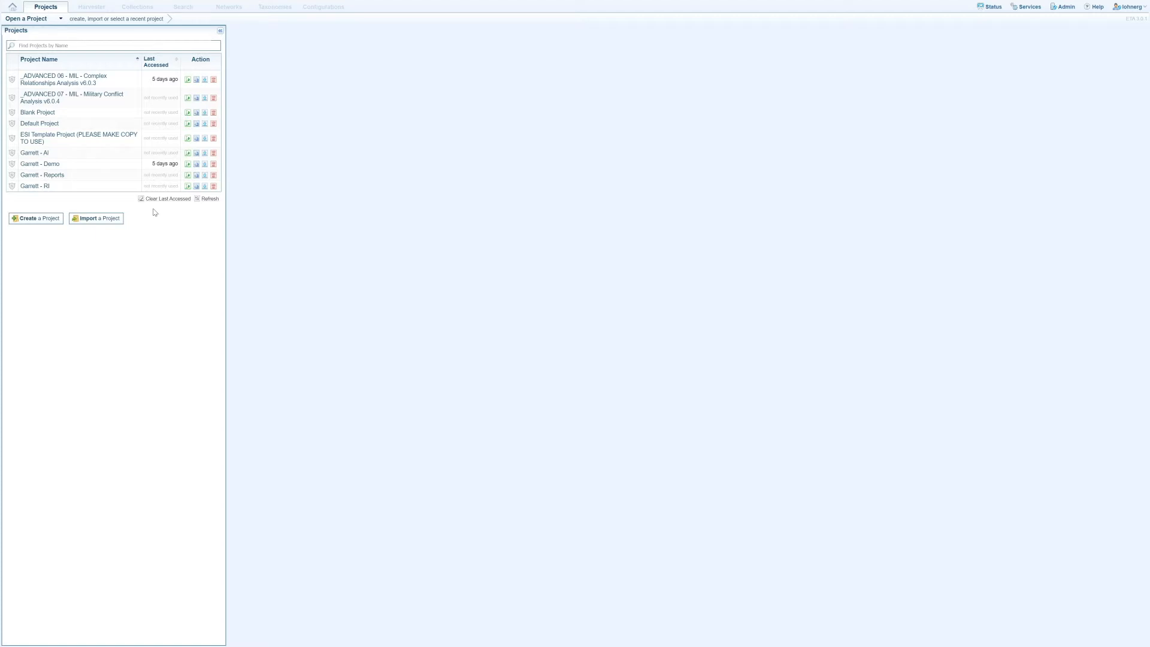
left_click(57, 220)
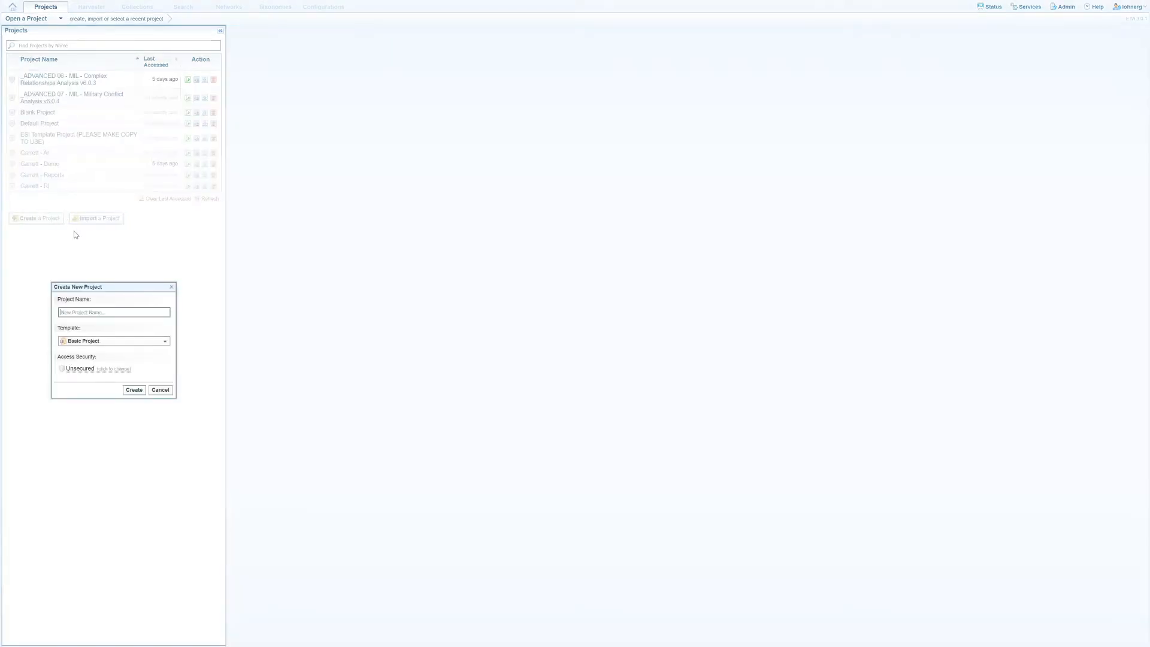
type("Tutorial")
left_click(108, 369)
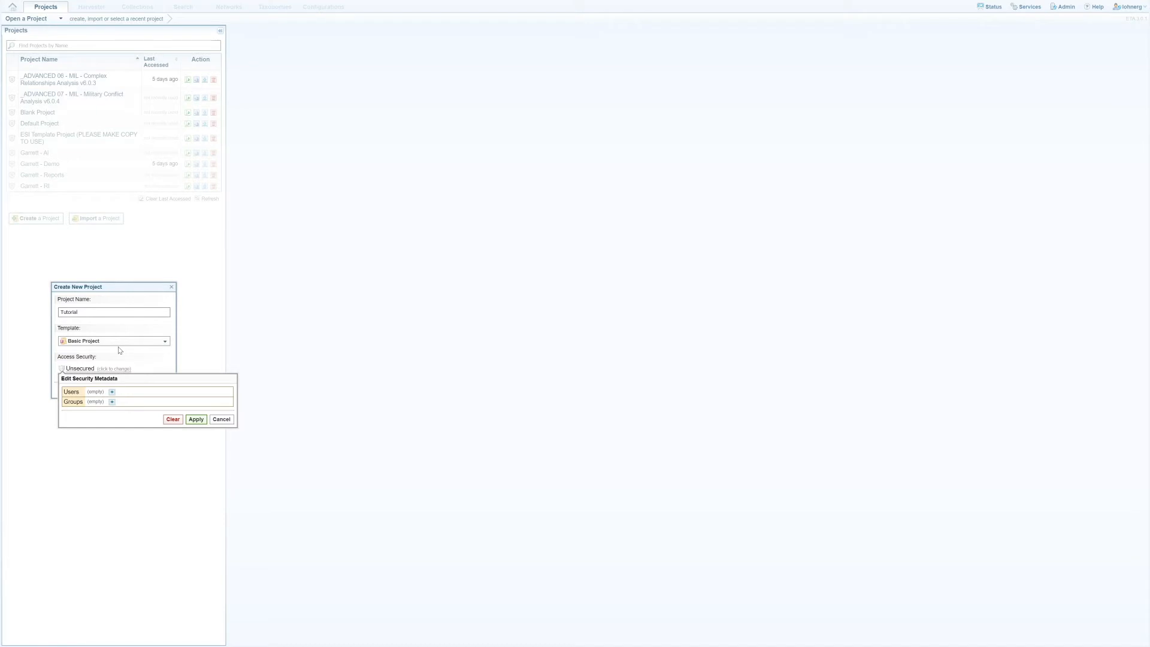
left_click(221, 419)
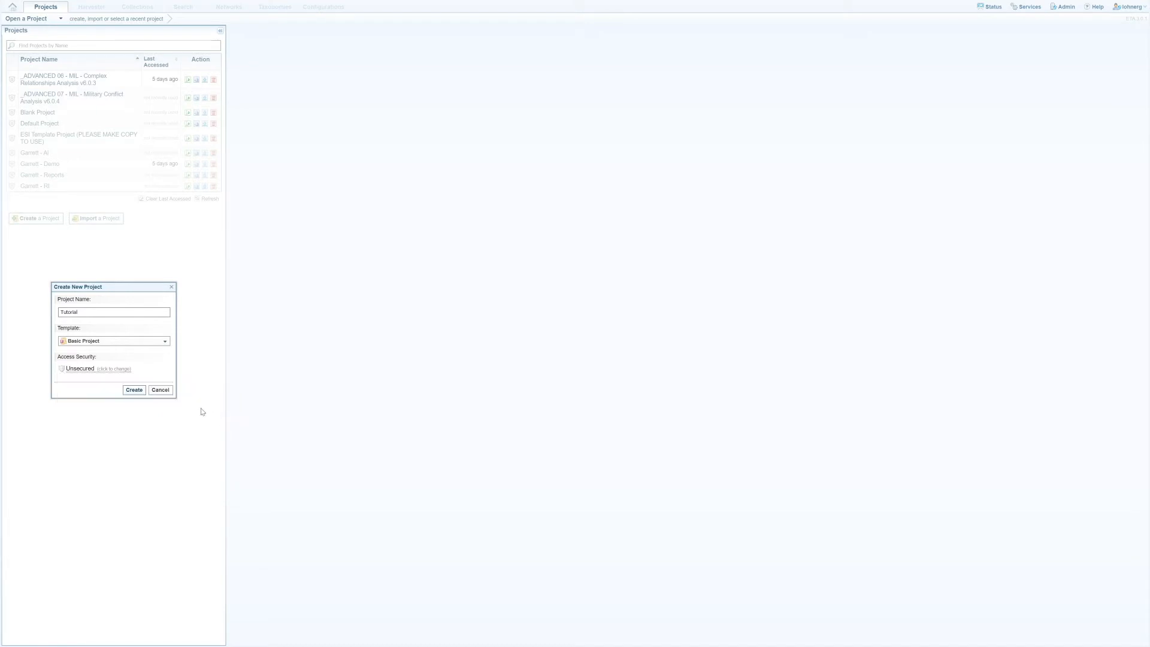
left_click(134, 390)
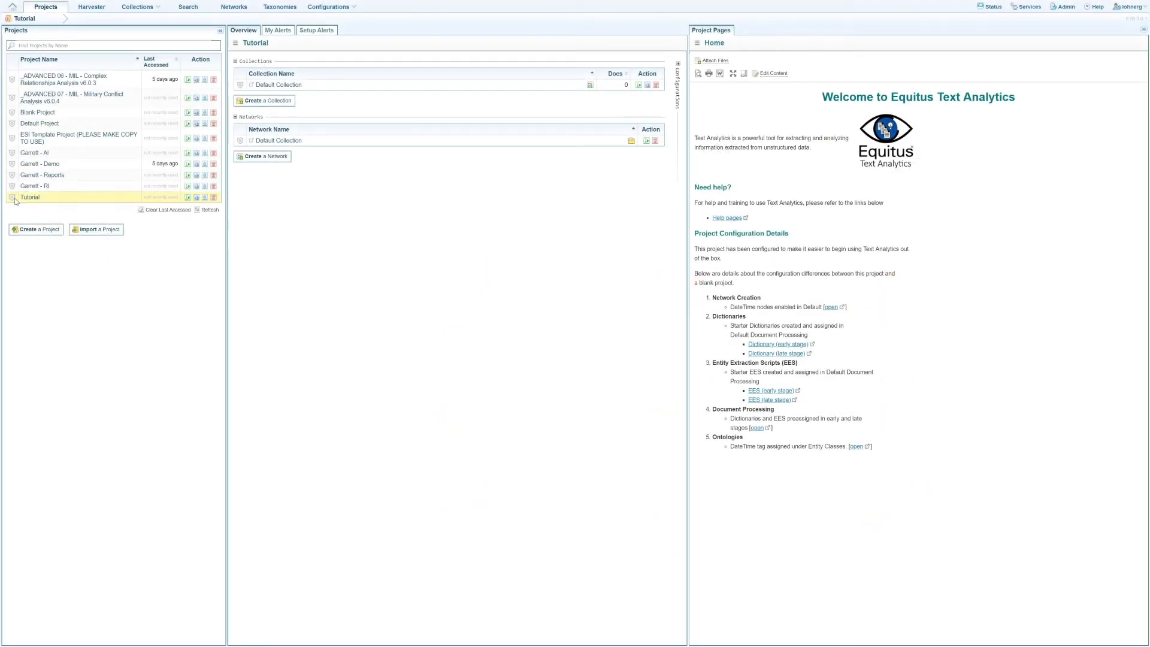
Review and save the Tutorial project's security settings, and view its export options without exporting.
left_click(13, 198)
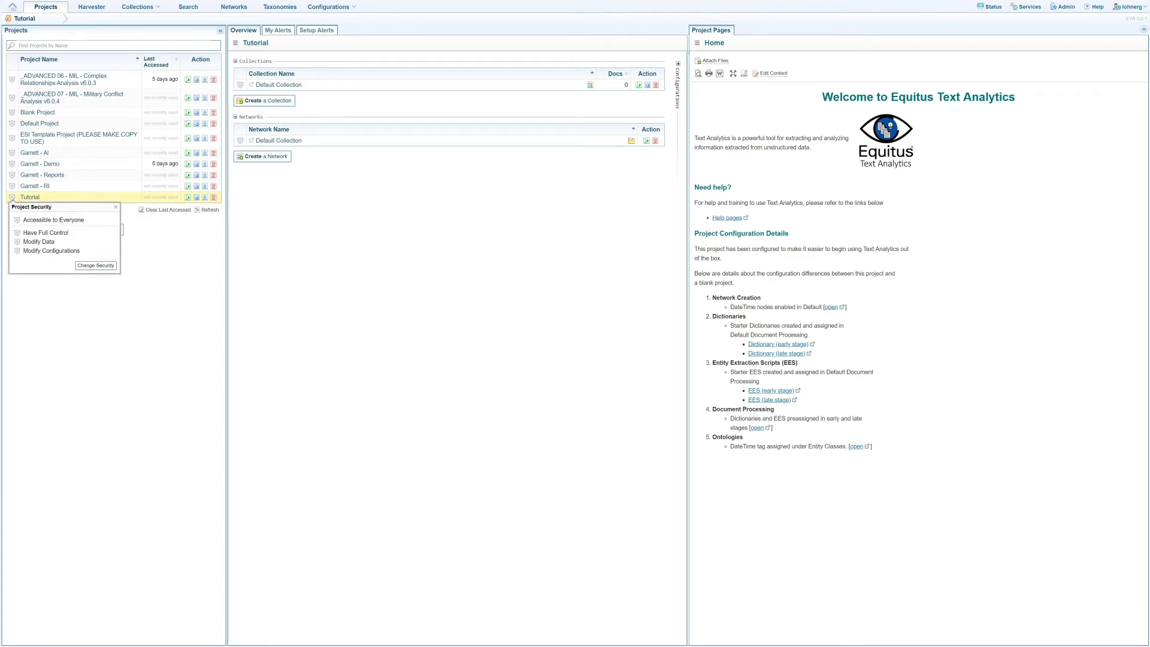
left_click(91, 266)
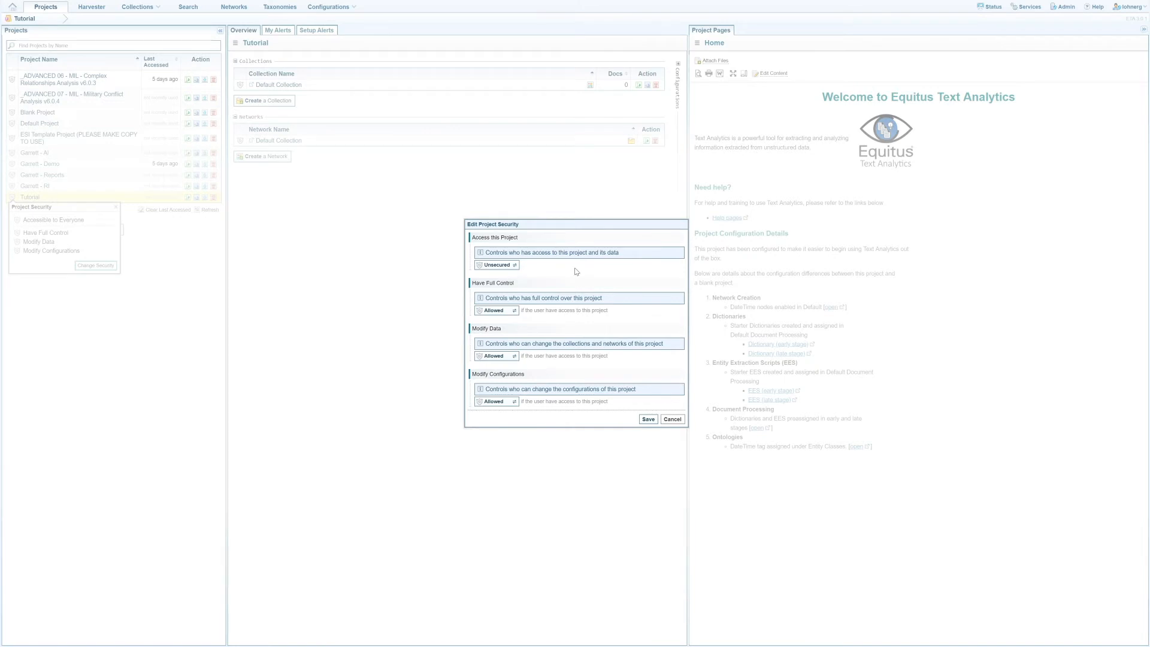
left_click(648, 420)
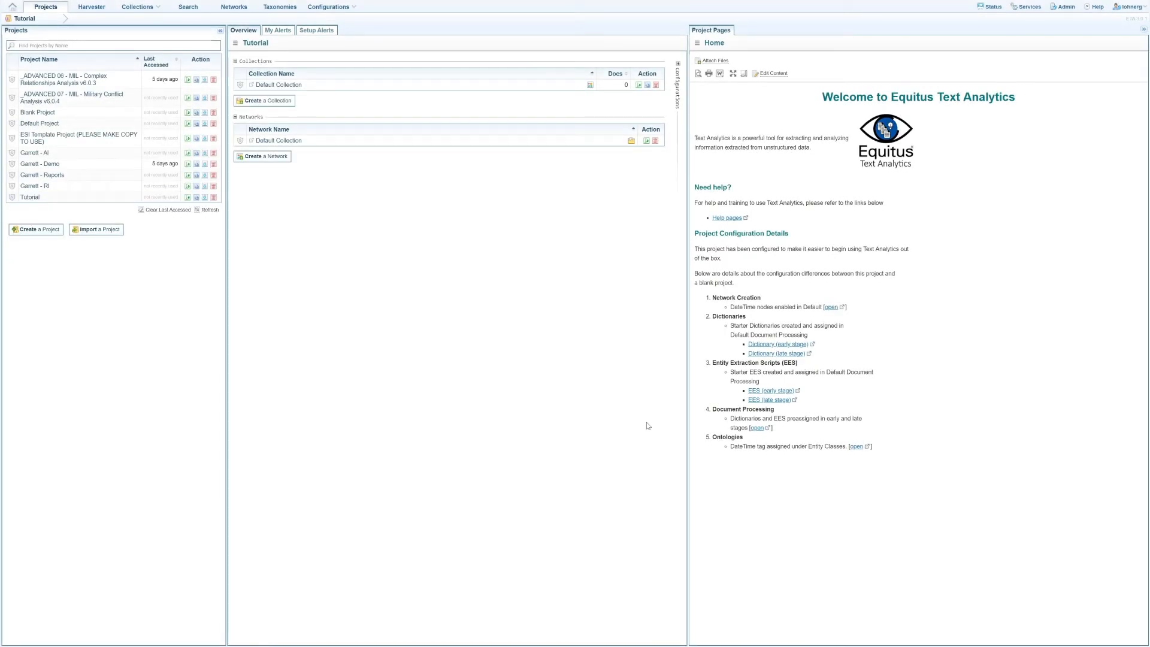
left_click(204, 198)
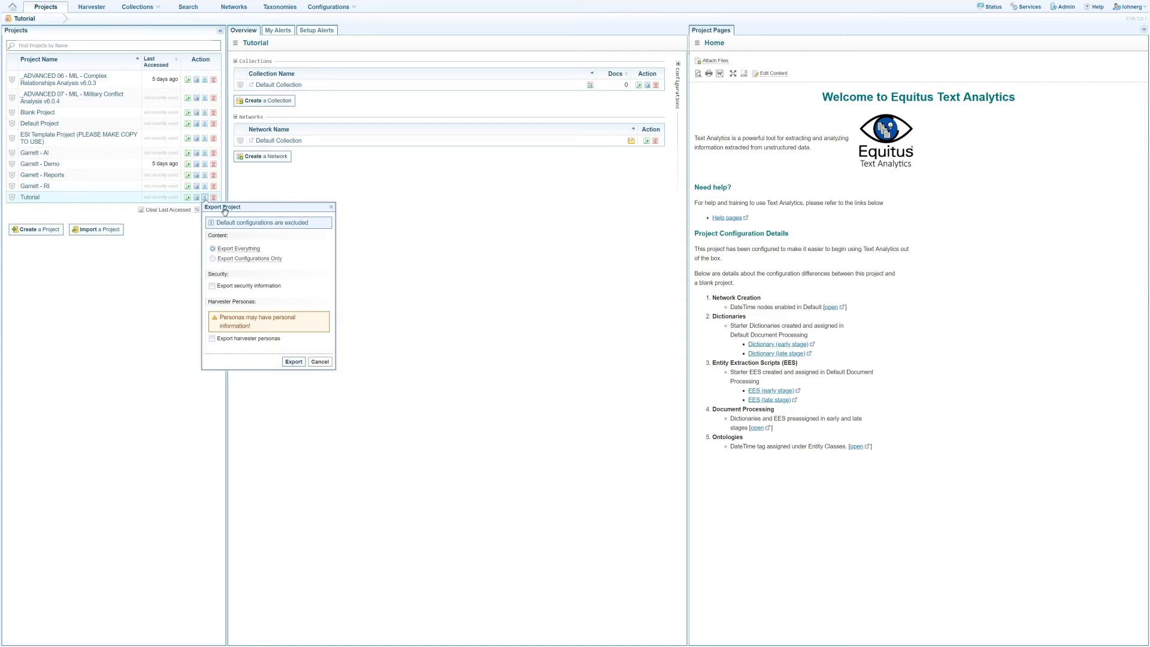
left_click(320, 362)
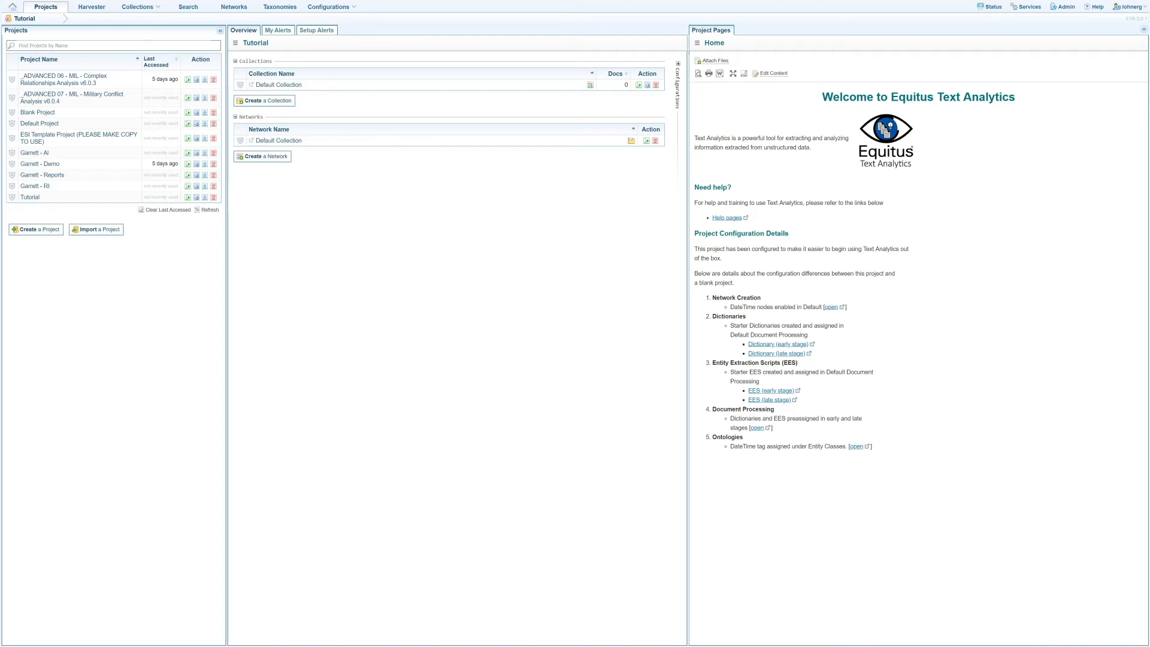
Open the Tutorial project's Home page content for editing, save it and stop editing.
left_click(773, 73)
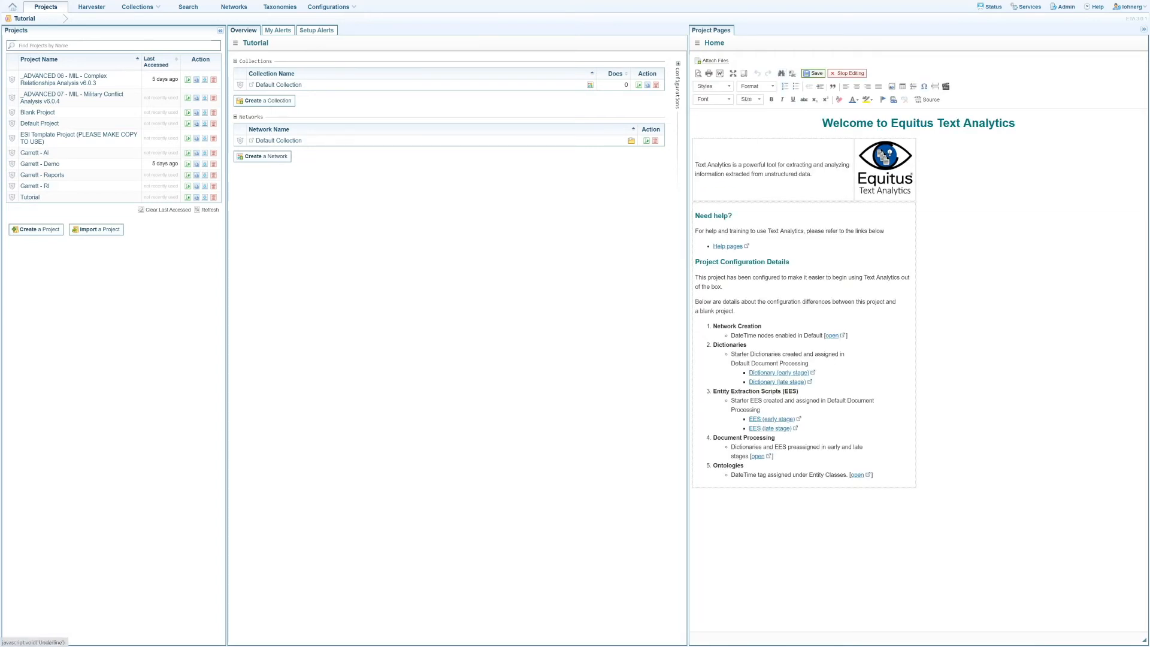
mouse_move(883, 231)
left_mouse_down()
mouse_move(864, 231)
mouse_move(884, 231)
left_mouse_up()
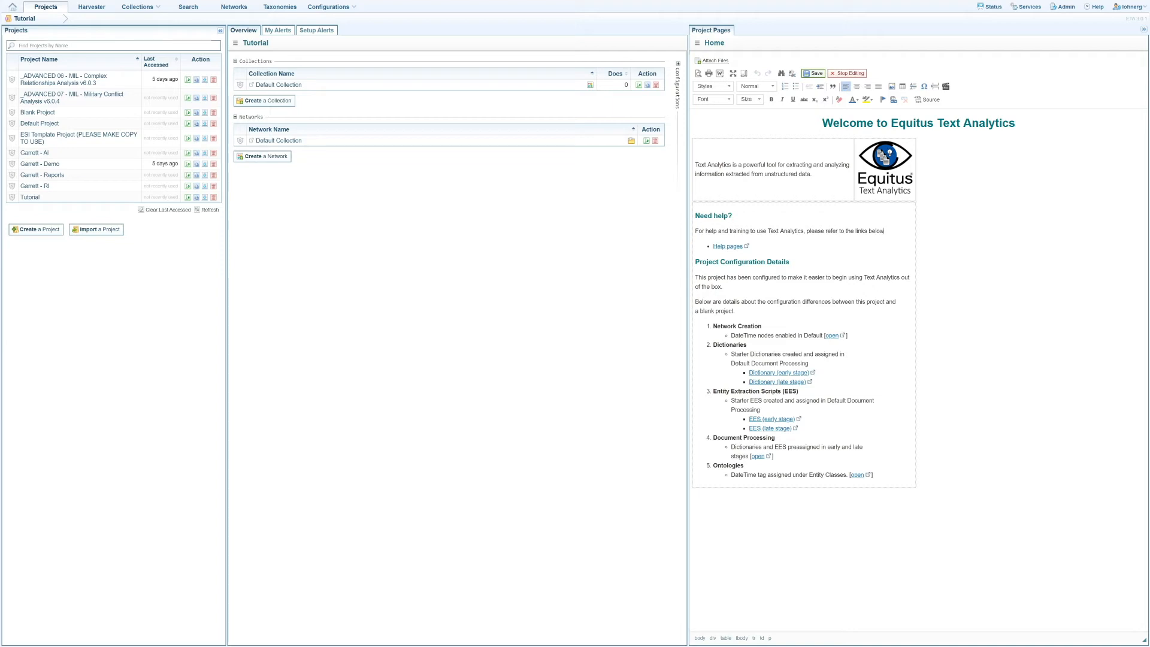
left_click(816, 74)
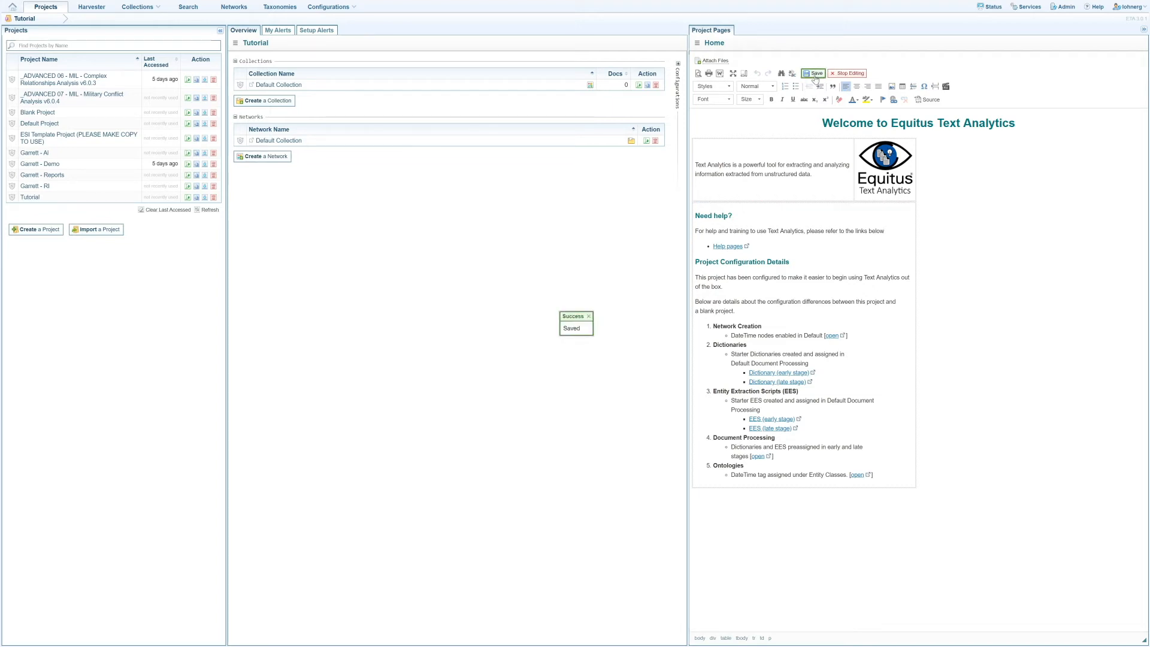
left_click(833, 74)
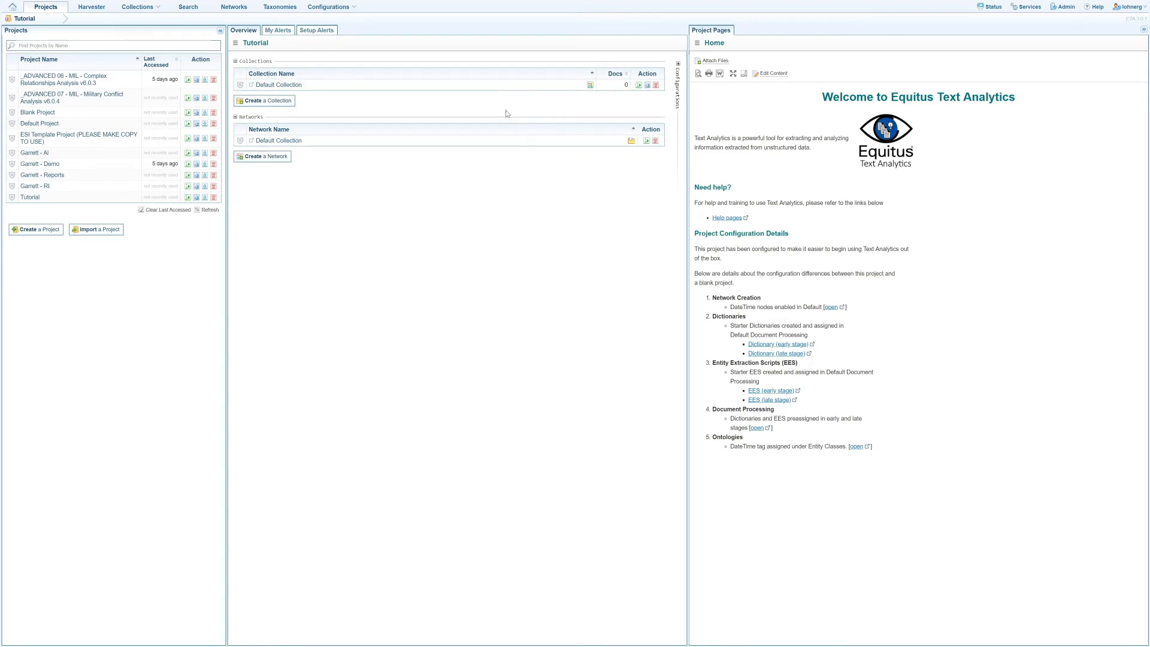
Create a document collection named Main with the Default ingestion configuration.
left_click(286, 102)
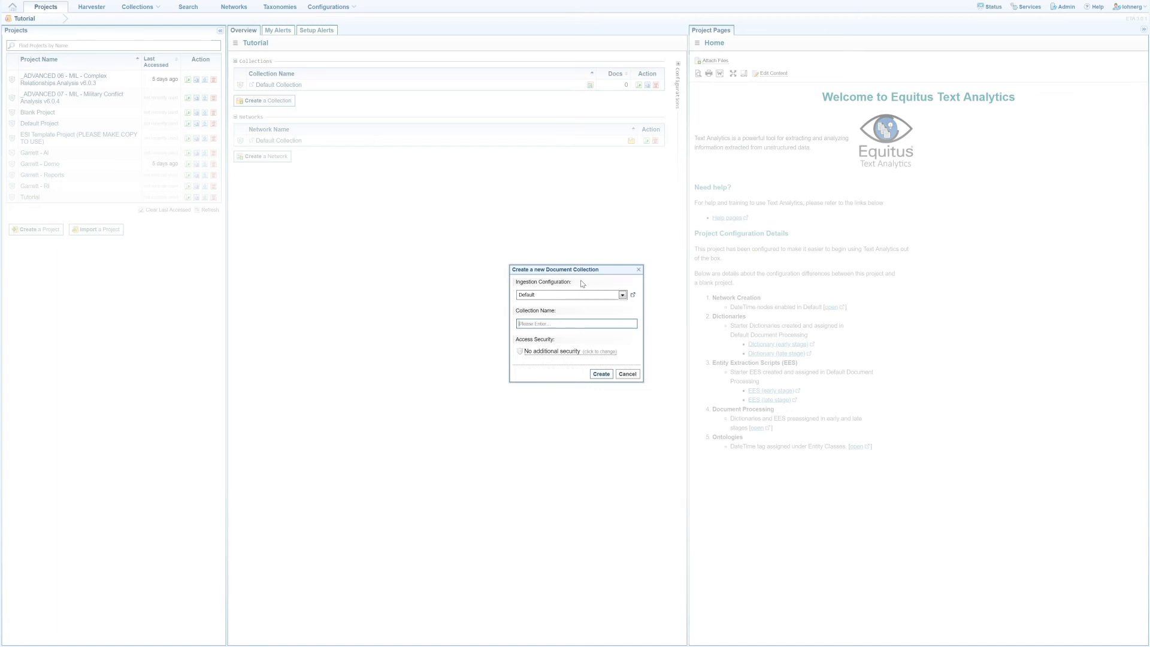
left_click(580, 294)
left_click(578, 314)
left_click(572, 323)
type("Main")
left_click(601, 373)
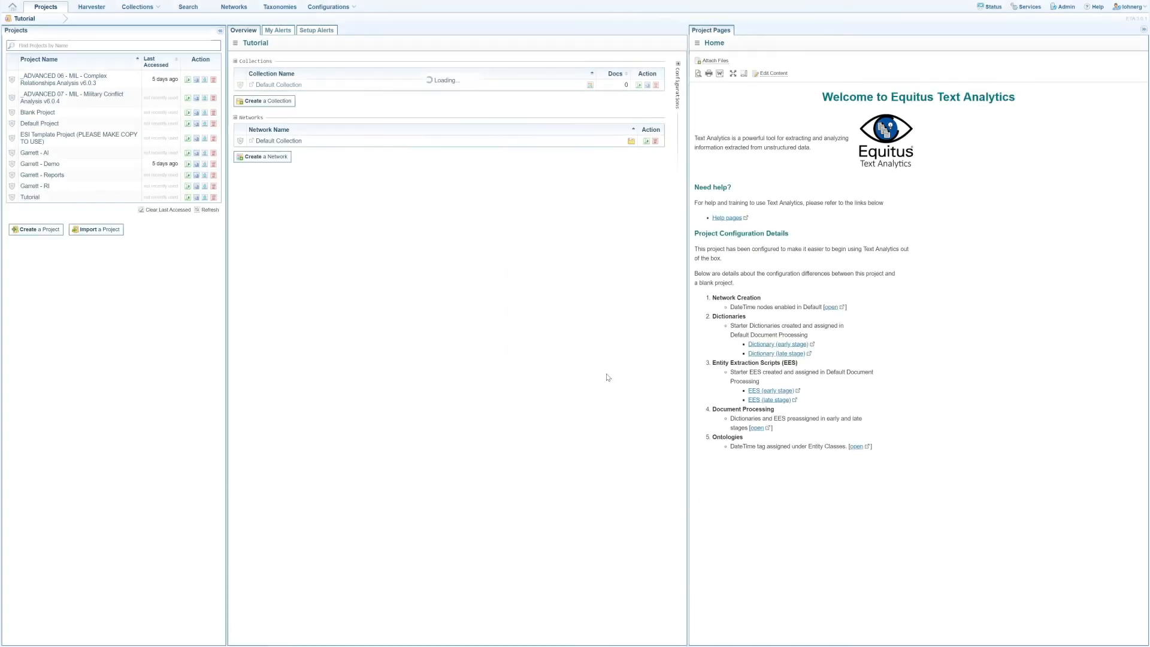
Create a network from the Main collection using the Default configuration.
left_click(278, 171)
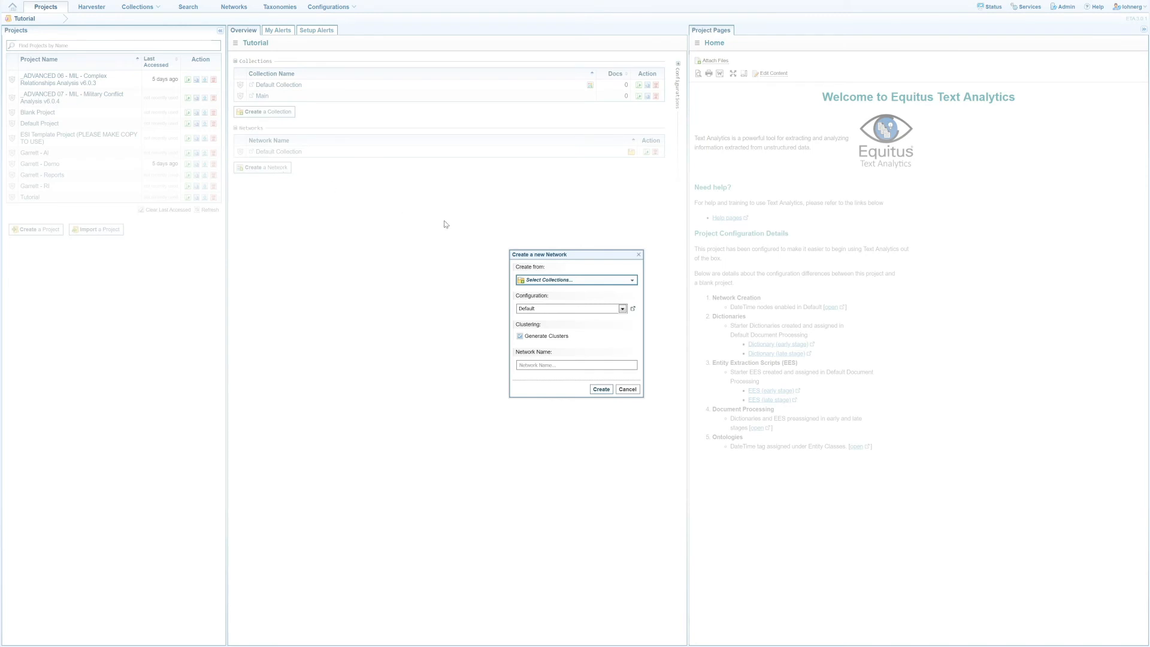
left_click(578, 281)
left_click(576, 300)
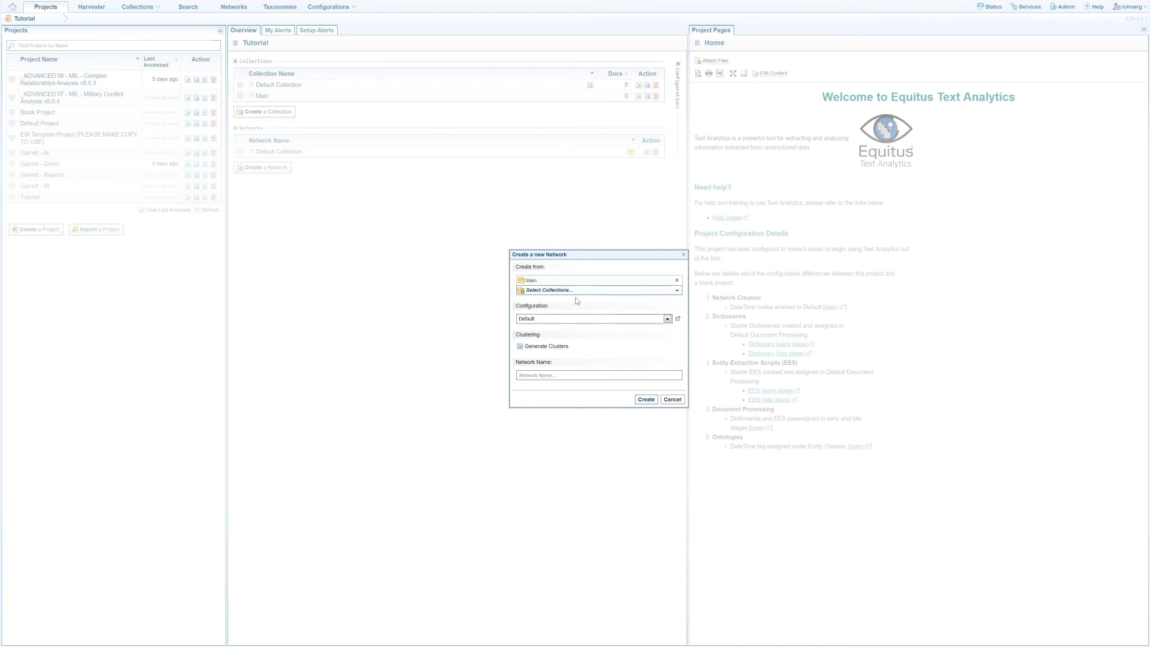
left_click(645, 400)
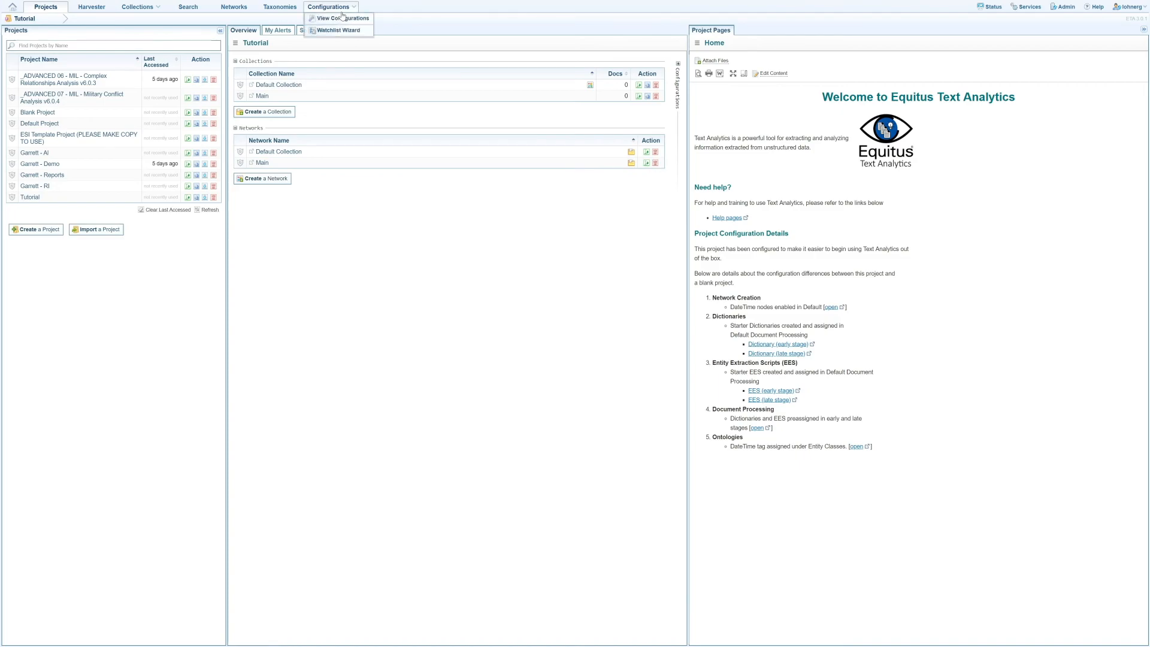
Enable Machine Learning in the project's Default Document Processing configuration.
left_click(345, 20)
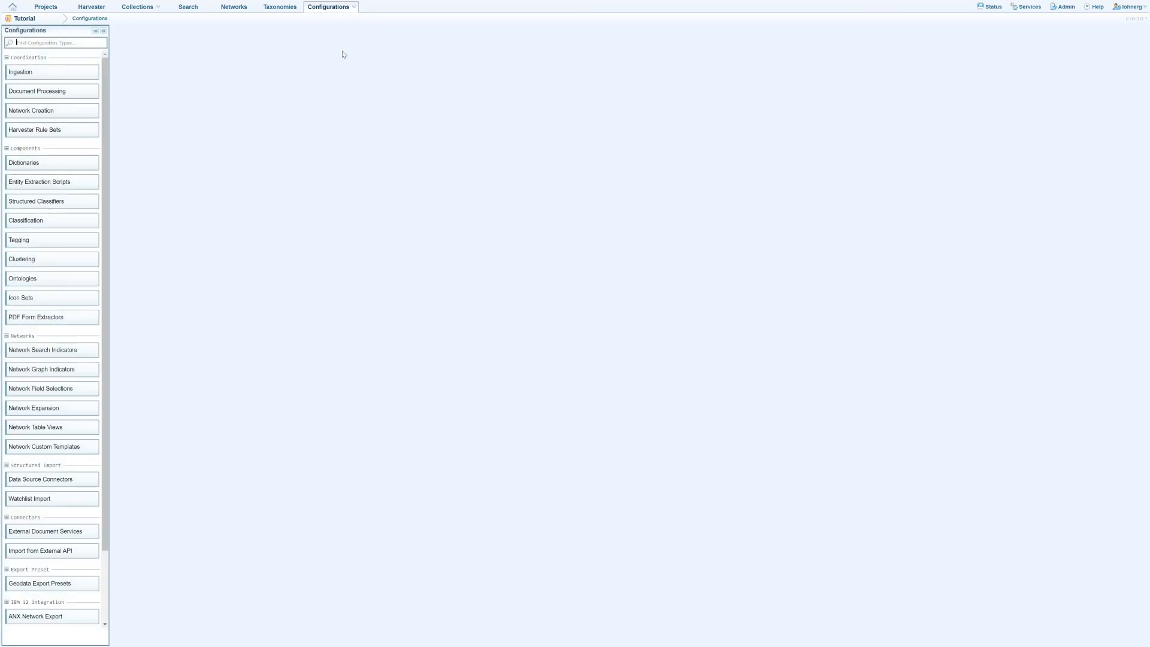
left_click(92, 89)
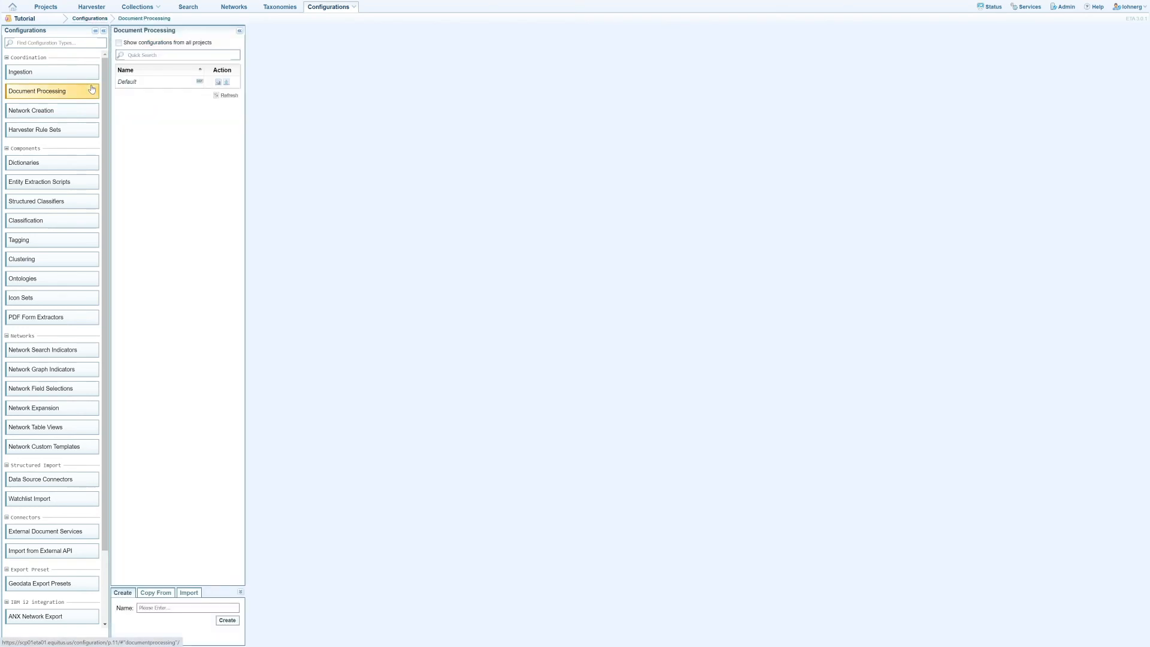
left_click(127, 82)
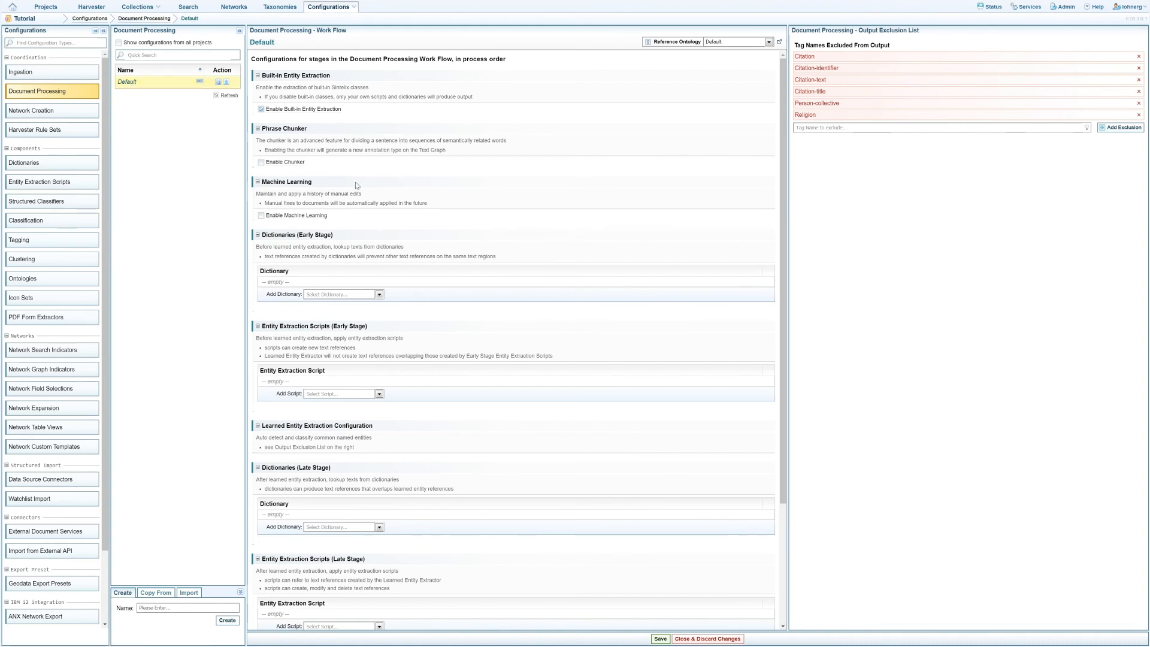
left_click(260, 216)
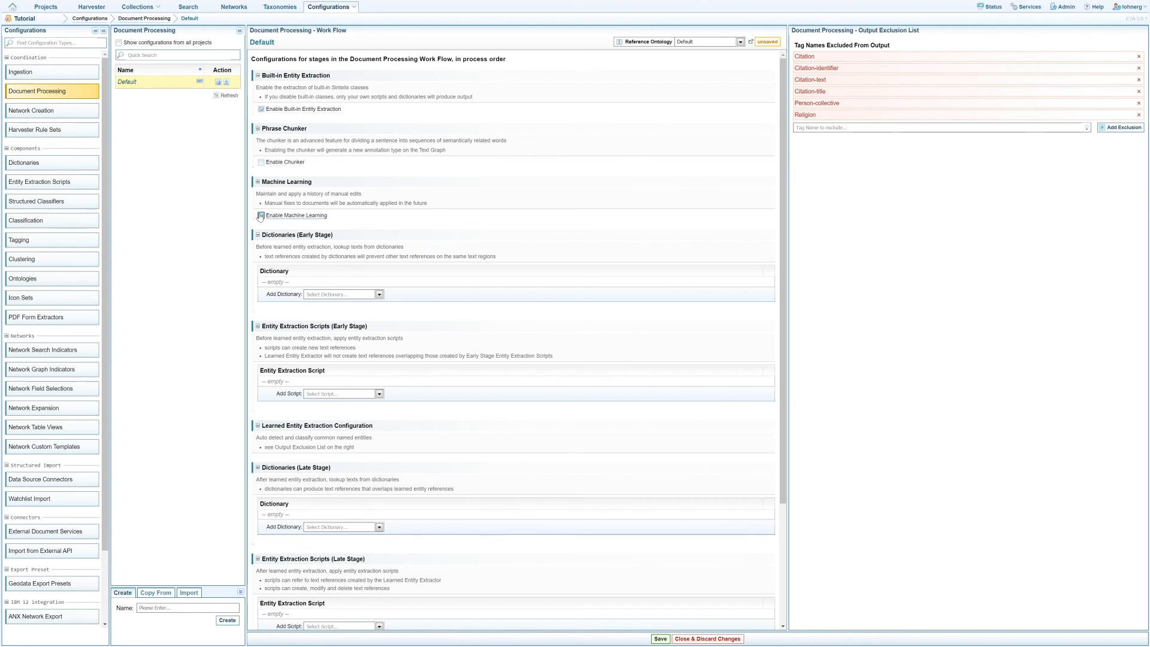
Enable Sentiment Analysis in the Default Document Processing work flow and save the configuration.
scroll(260, 217, "down", 1)
scroll(259, 217, "down", 3)
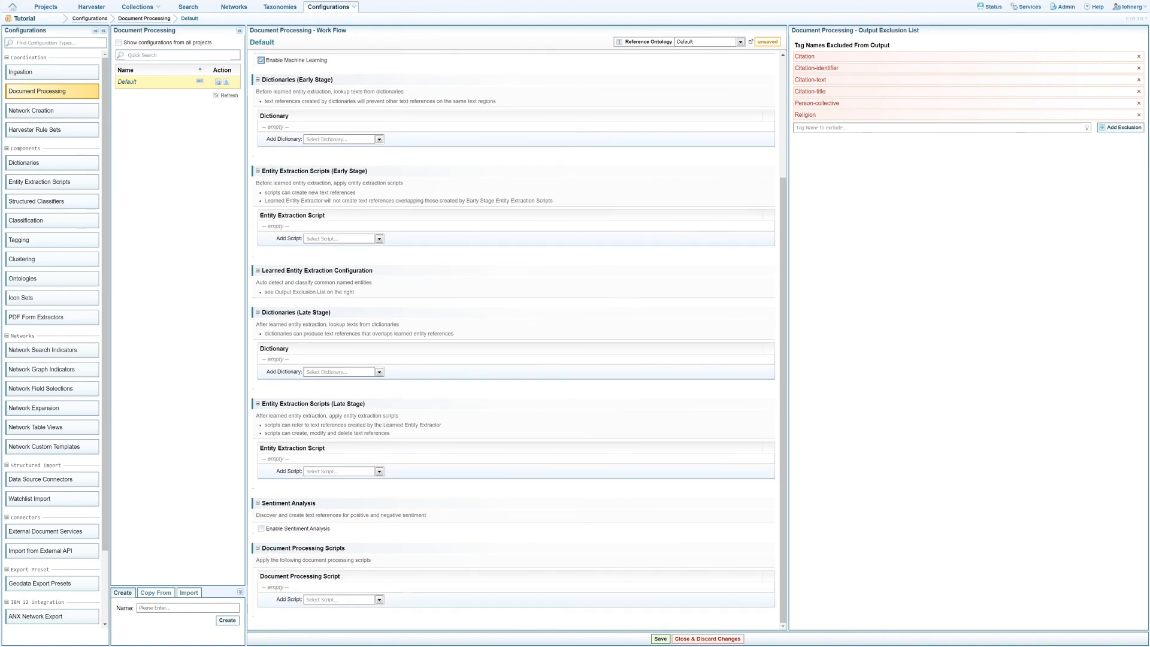
left_click(261, 529)
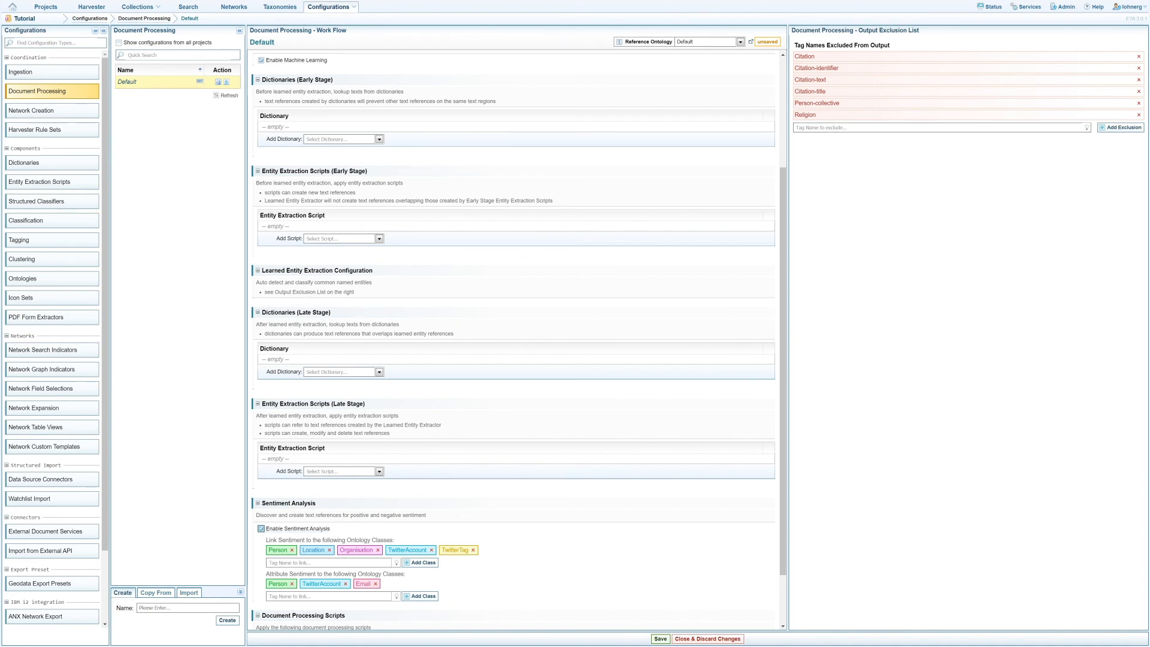
left_click(660, 639)
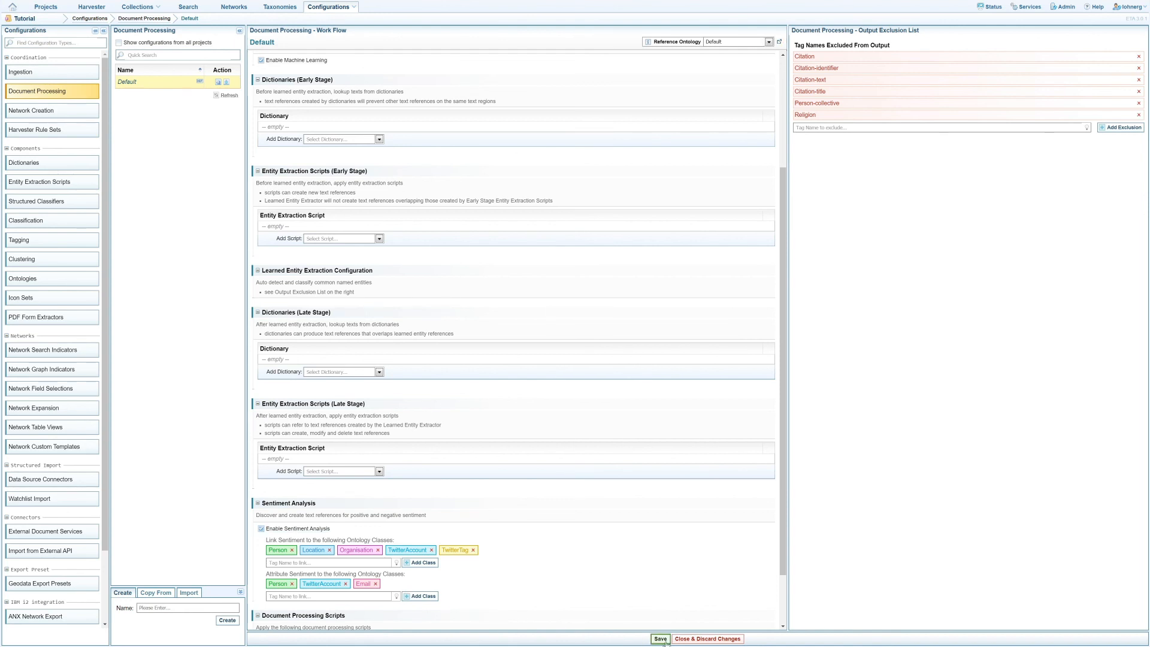